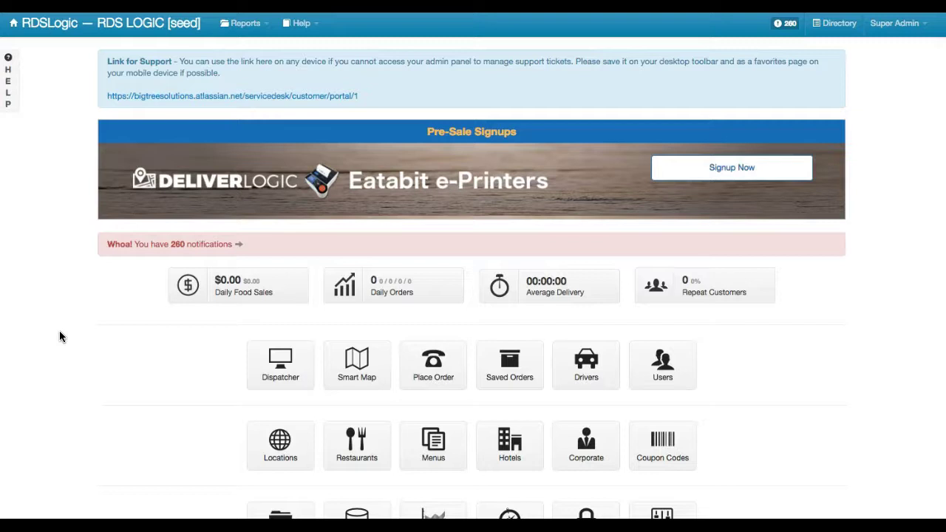
# Open the Marketplace and scroll down to the Eatabit e-Printers card
pyautogui.scroll(-4, 91, 291)
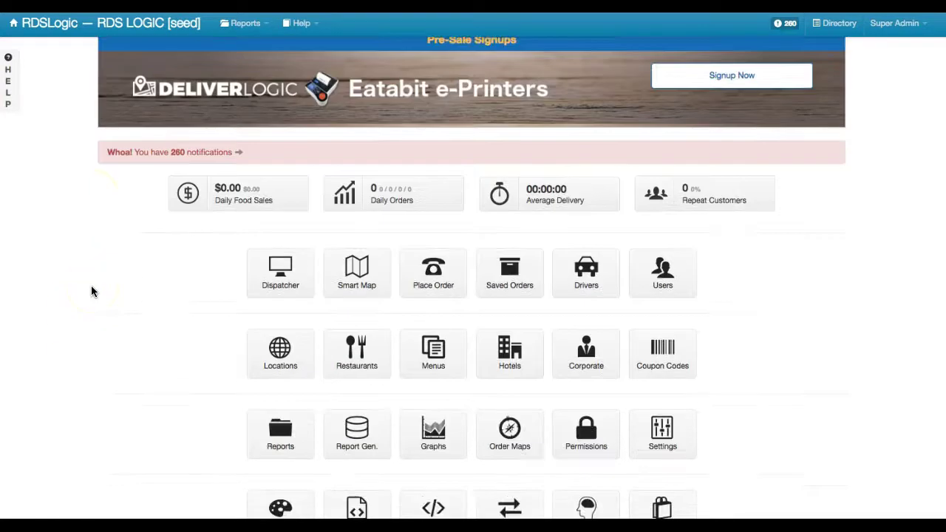
pyautogui.click(678, 323)
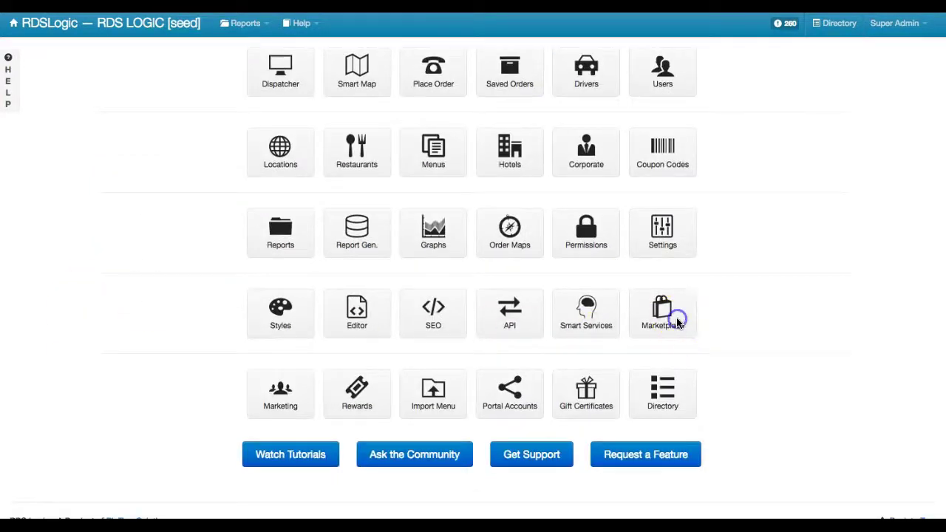
pyautogui.scroll(-3, 672, 324)
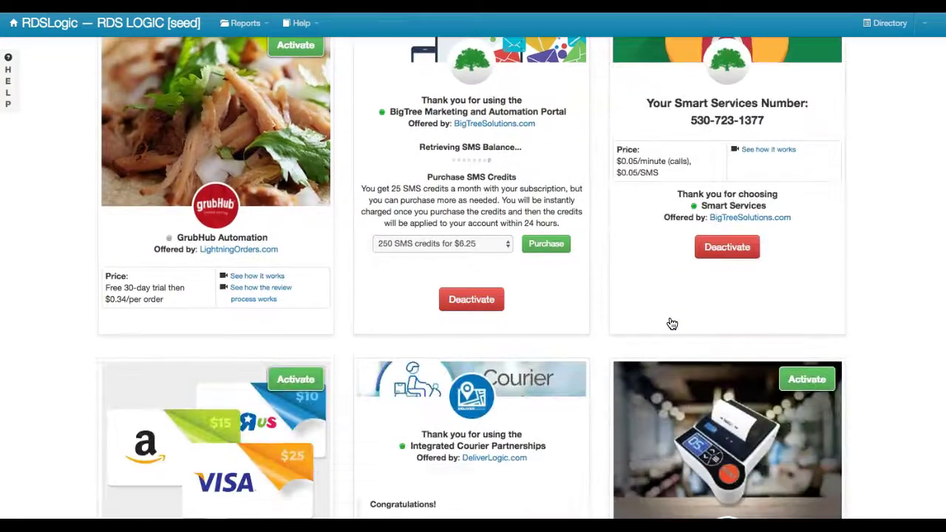
pyautogui.moveTo(672, 323)
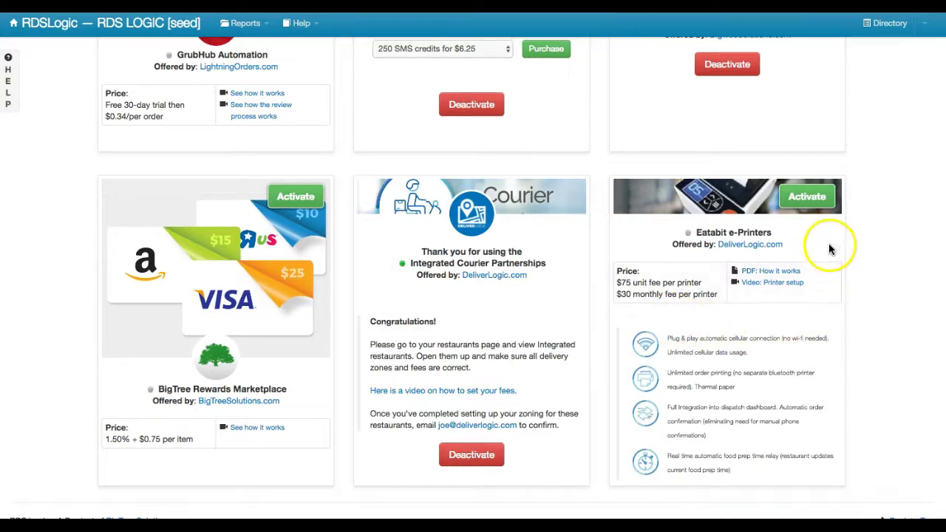
# Activate Eatabit e-Printers and accept its printer terms and conditions
pyautogui.click(818, 207)
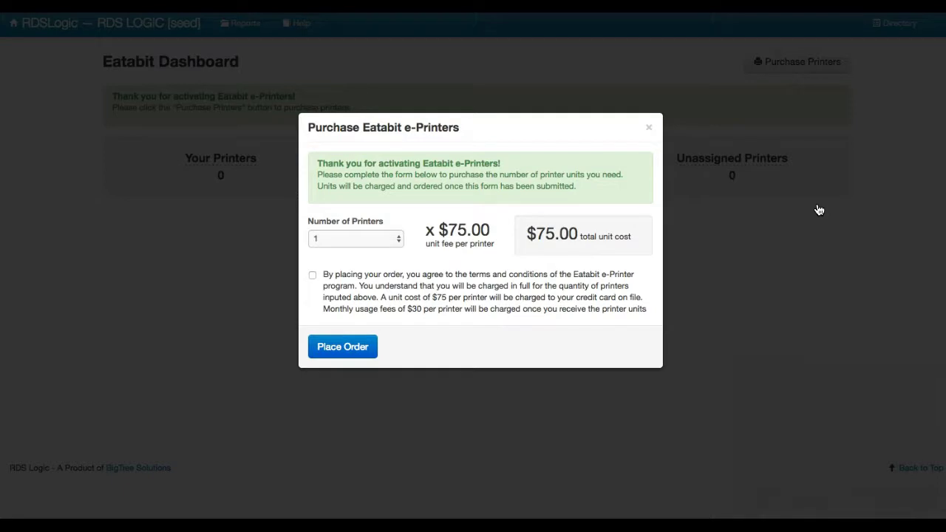
pyautogui.click(509, 201)
pyautogui.click(312, 275)
pyautogui.moveTo(406, 234); pyautogui.dragTo(460, 230)
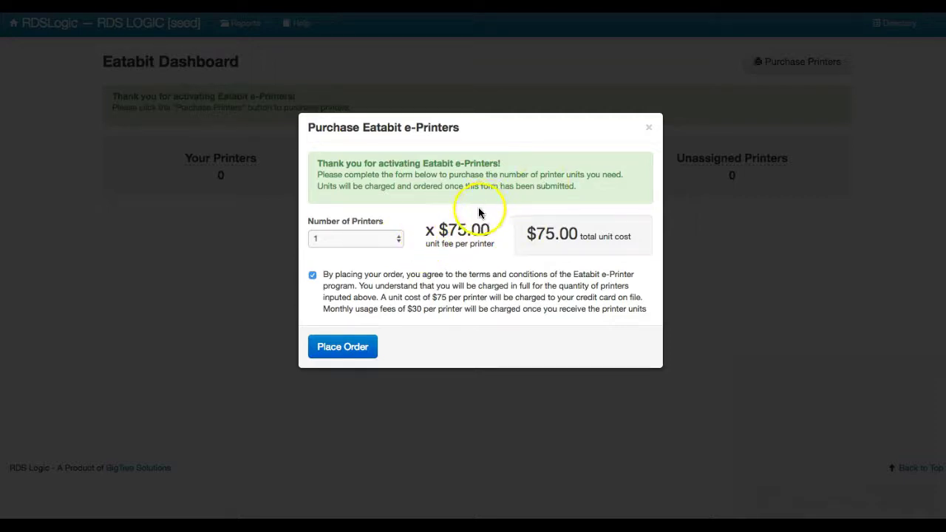
# Set Number of Printers to 5, then back to 1 for a $75.00 total
pyautogui.click(386, 238)
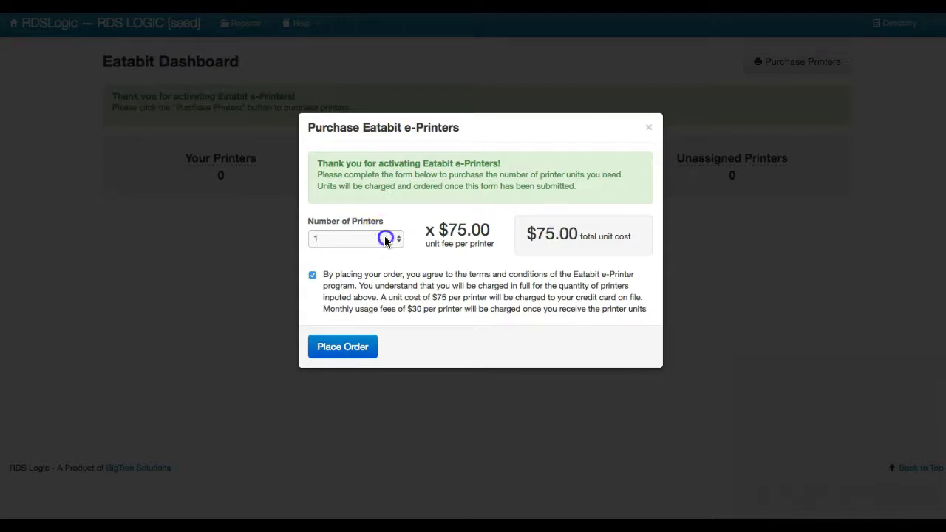
pyautogui.click(380, 282)
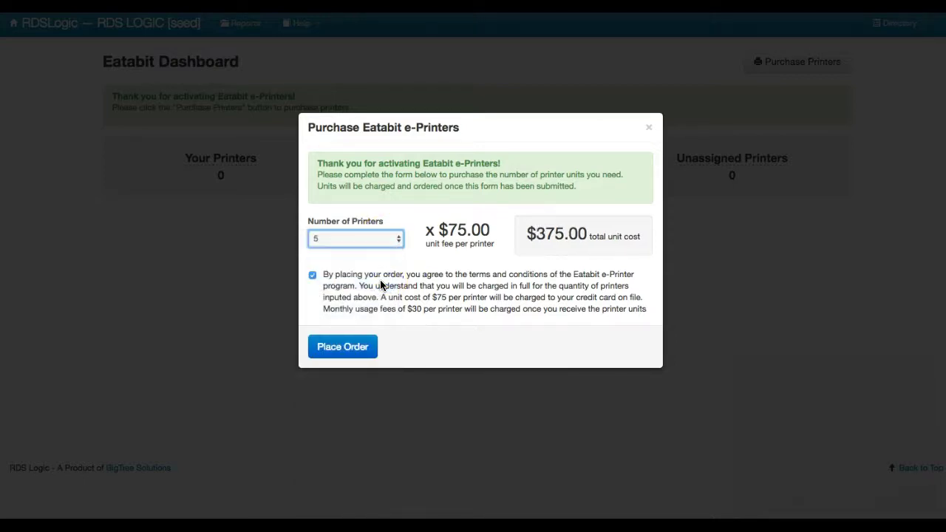
pyautogui.click(372, 244)
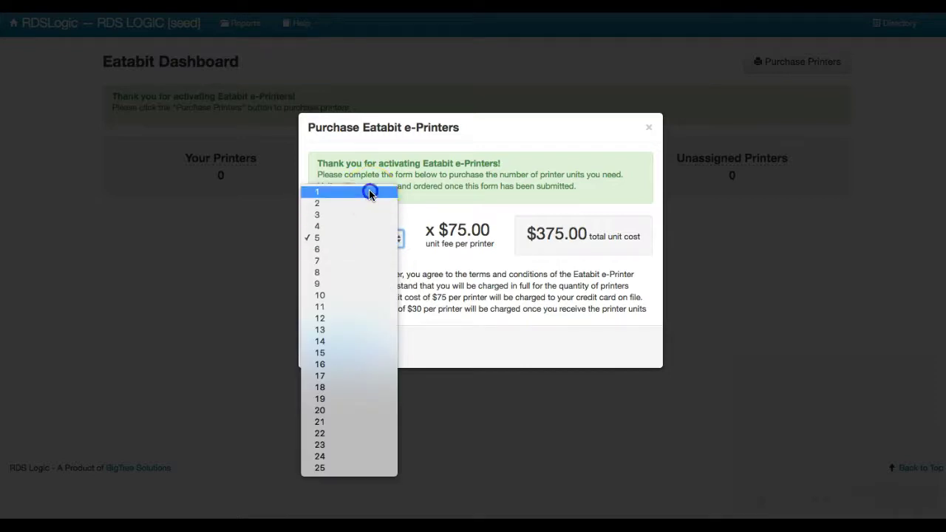
pyautogui.click(369, 192)
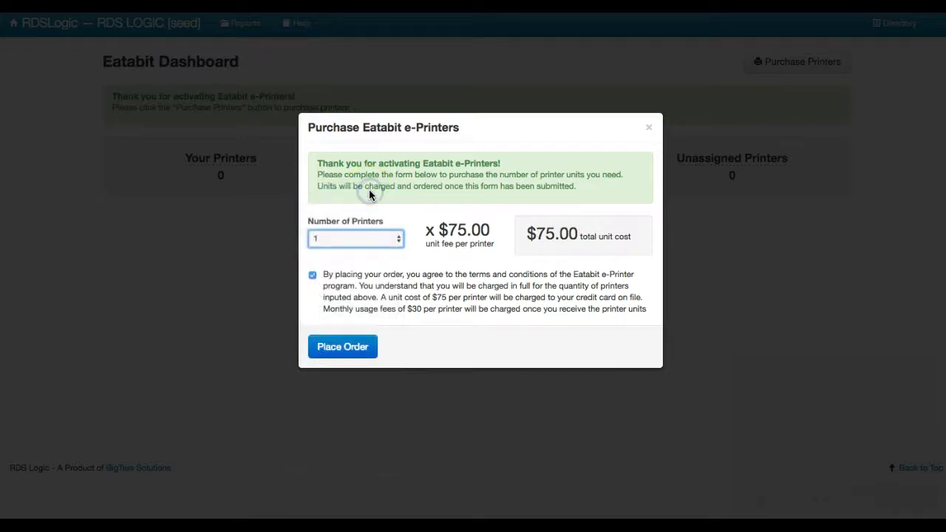
# Place the one-printer Eatabit order and continue to the dashboard listing one unlinked printer
pyautogui.click(342, 344)
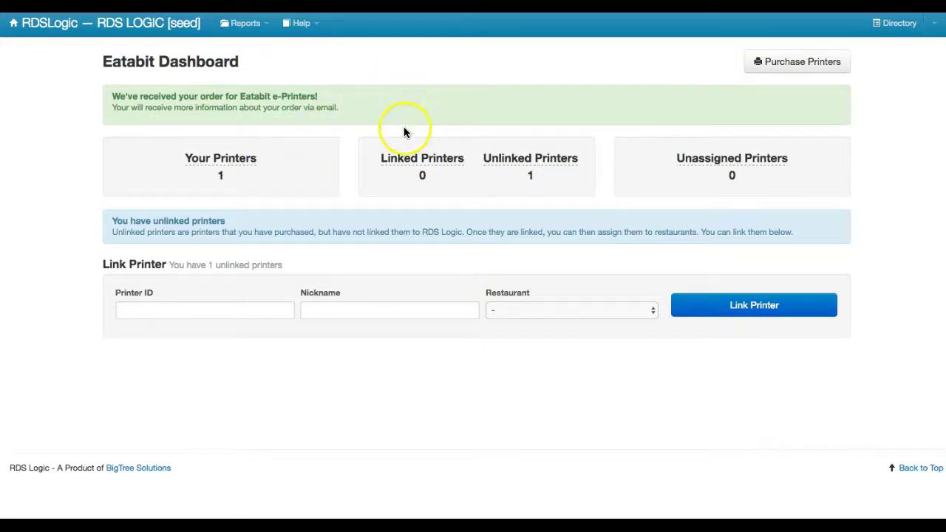
pyautogui.moveTo(399, 154)
pyautogui.click(634, 391)
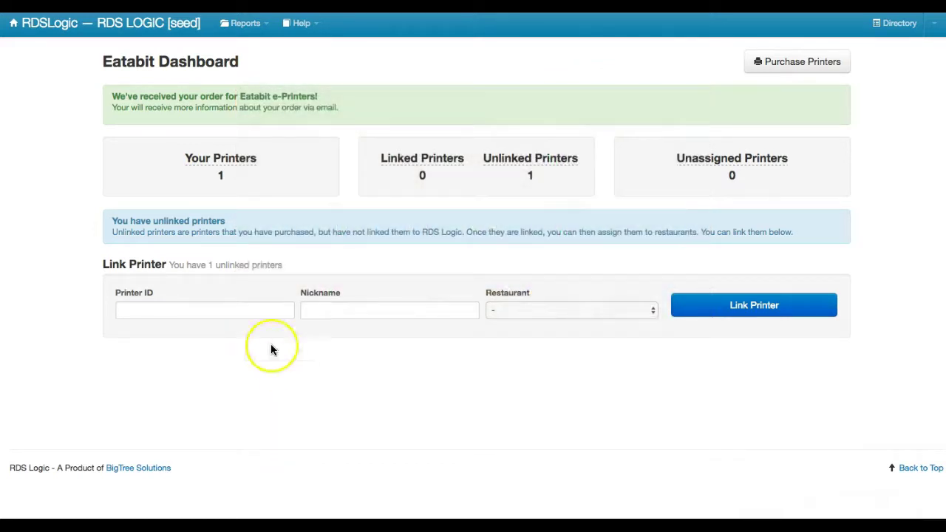
# Paste the purchased printer's ID into the Printer ID field
pyautogui.click(247, 312)
pyautogui.write('e')
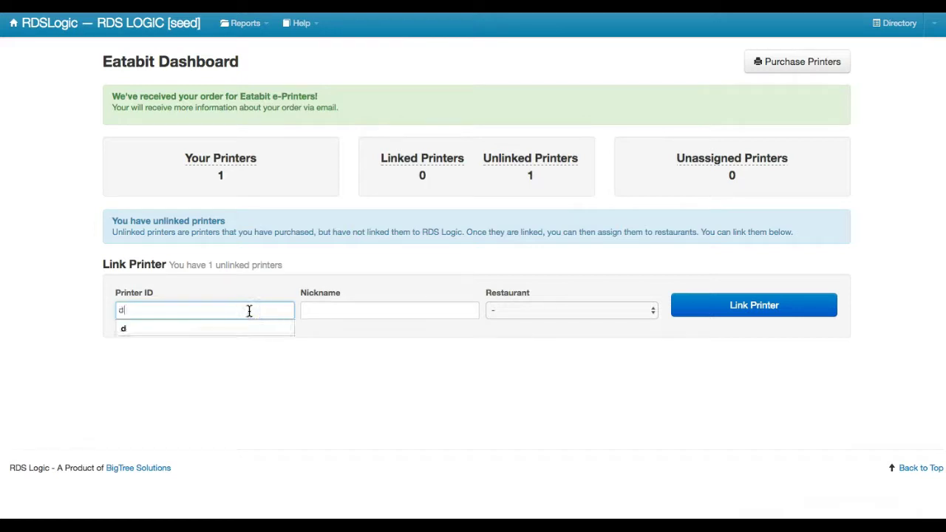
pyautogui.press('BackSpace')
pyautogui.write('404b06d3-ffc7-4afb-8006-24e277141b9a')
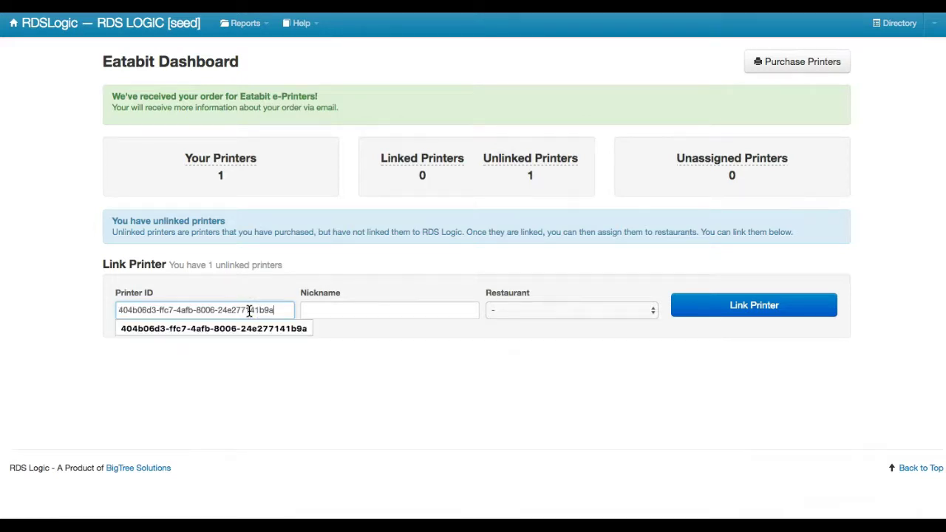
pyautogui.click(226, 330)
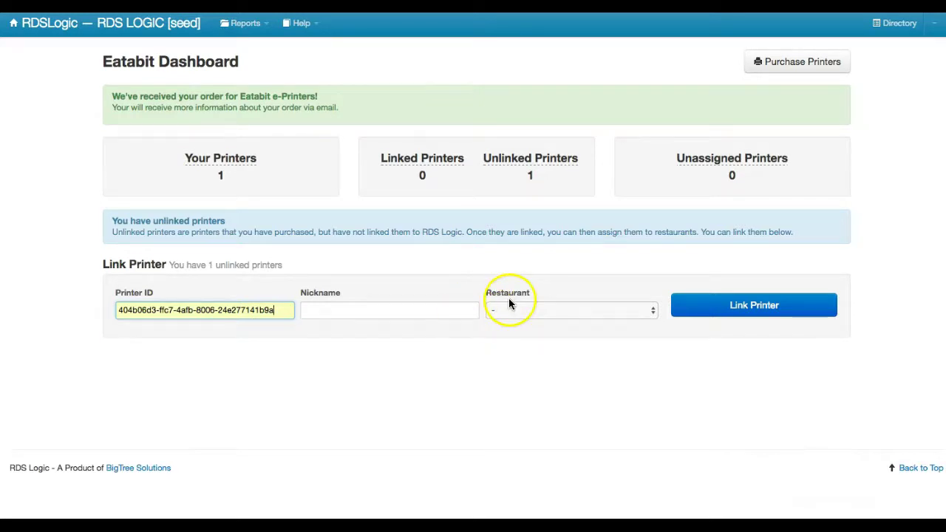
# Nickname the printer 'Chimi' and leave the restaurant unassigned
pyautogui.click(436, 307)
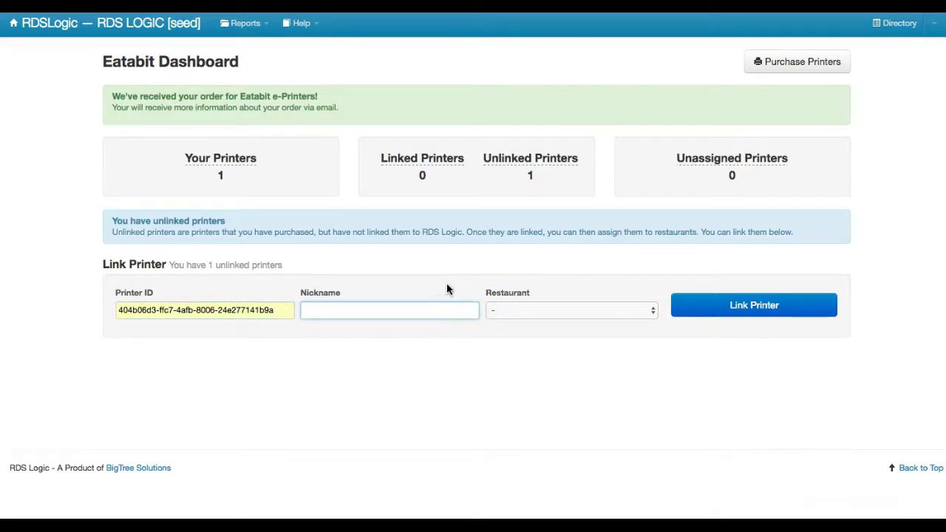
pyautogui.write('Chimi')
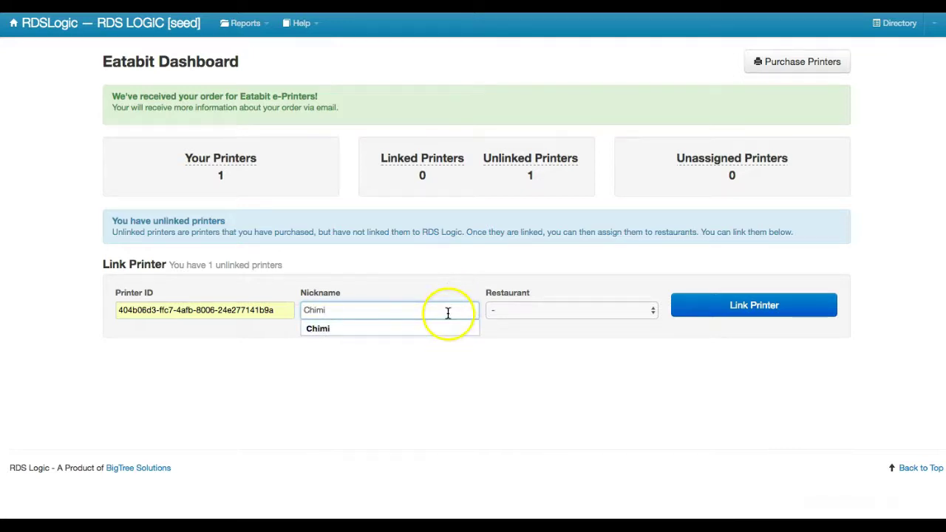
pyautogui.click(450, 299)
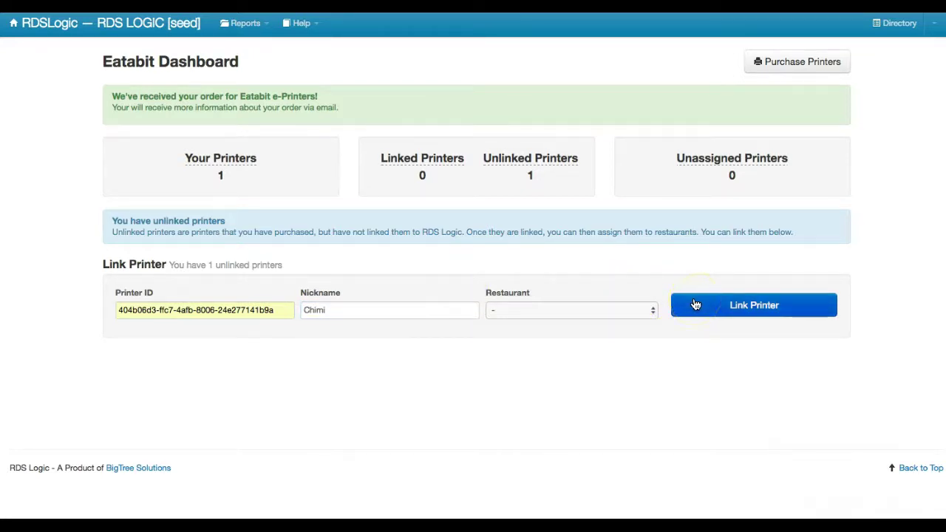
pyautogui.click(625, 308)
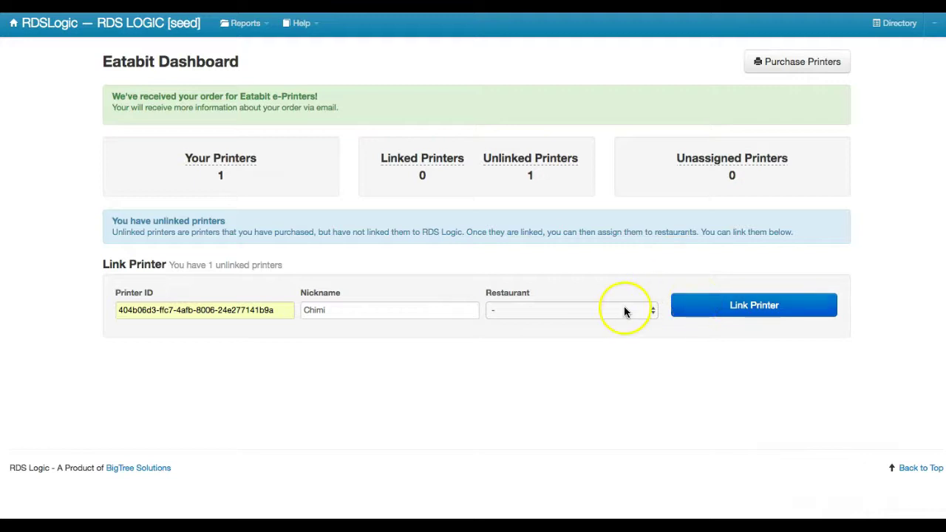
pyautogui.click(613, 265)
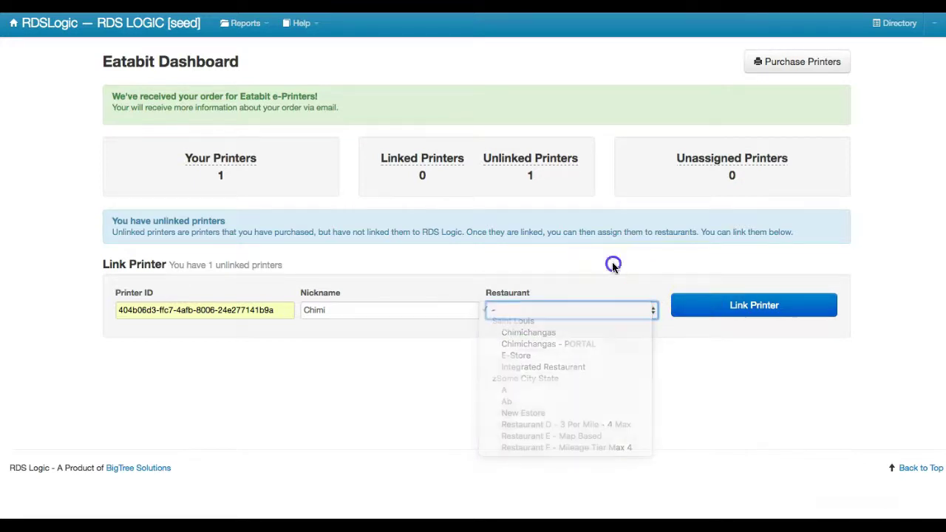
# Link the Chimi printer so it appears under Linked Printers
pyautogui.click(724, 300)
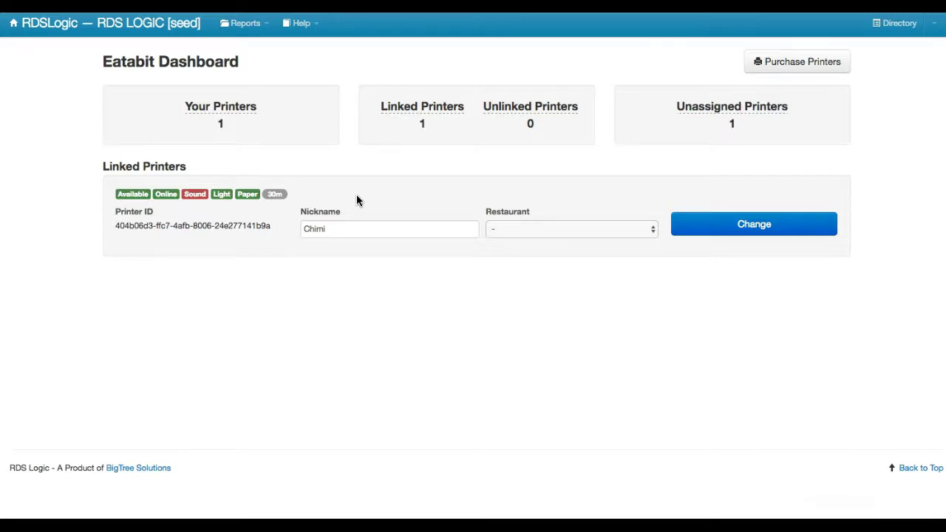
# Open the Chimichangas restaurant for editing under the Saint Louis location
pyautogui.click(157, 35)
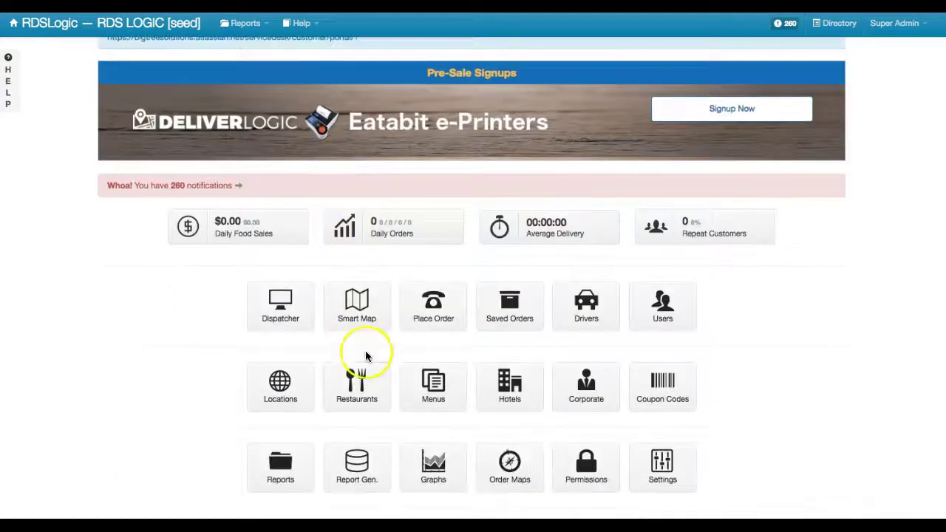
pyautogui.click(362, 370)
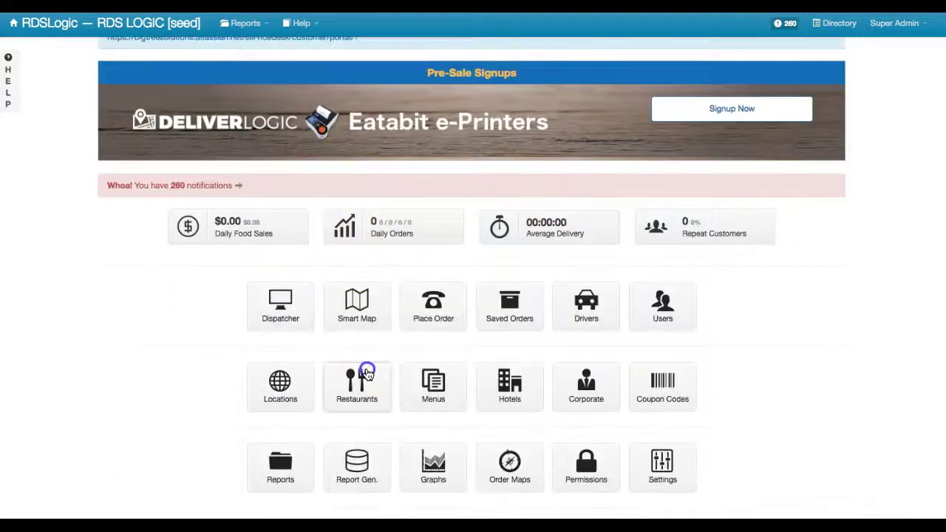
pyautogui.click(174, 75)
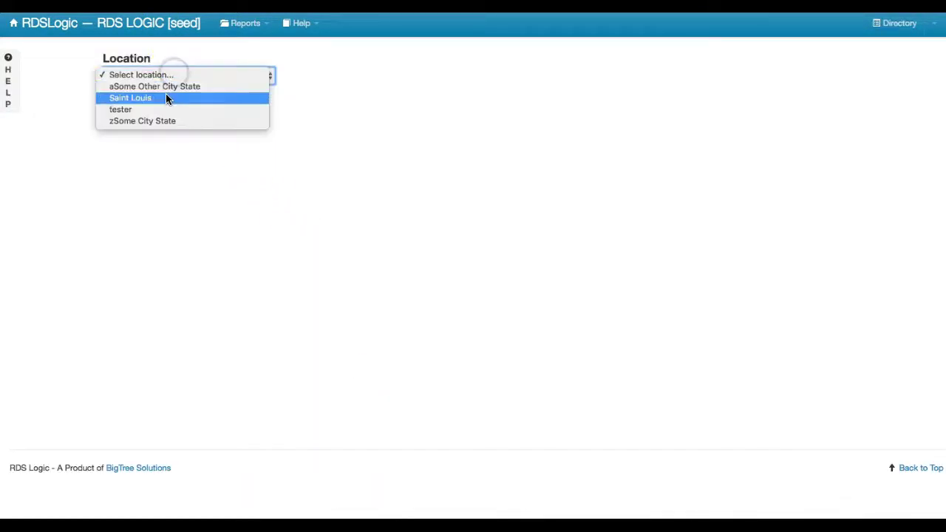
pyautogui.click(168, 97)
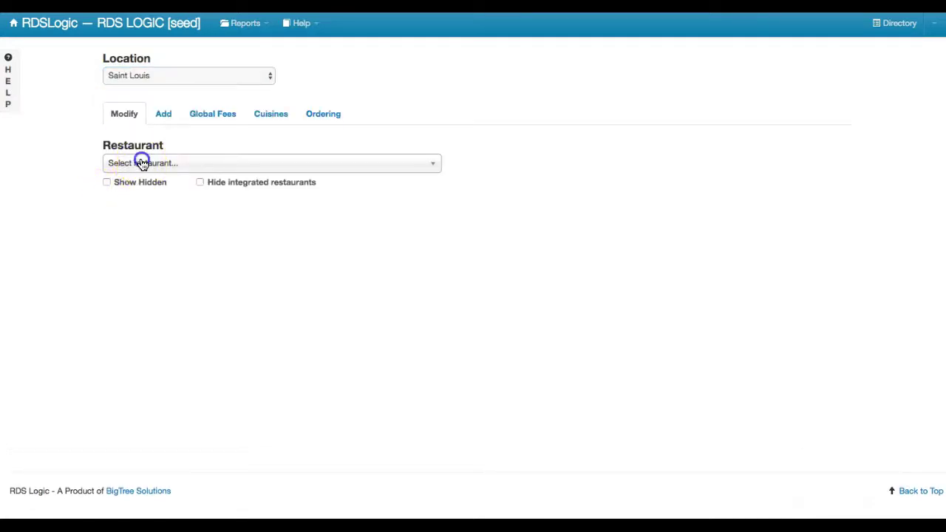
pyautogui.click(141, 162)
pyautogui.click(144, 331)
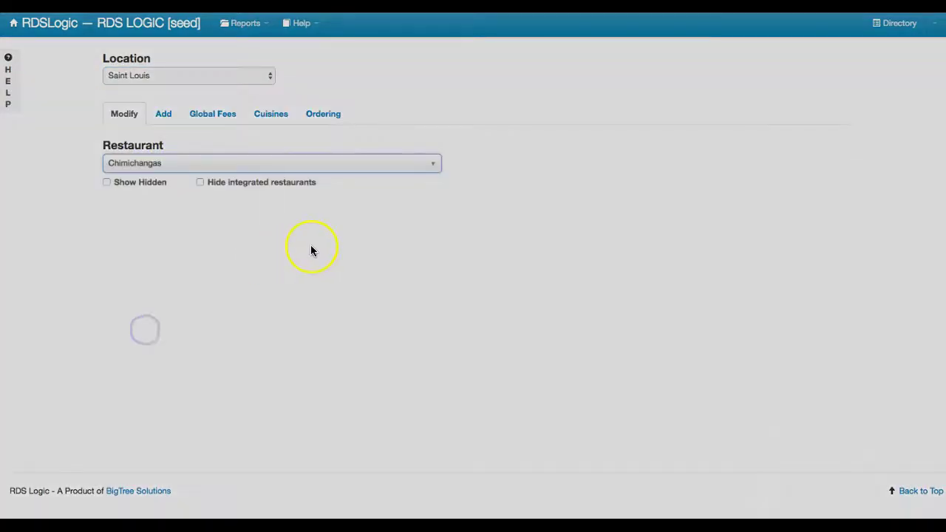
# Assign printer Chimi with restaurant and driver receipt copies, and save
pyautogui.scroll(-5, 310, 249)
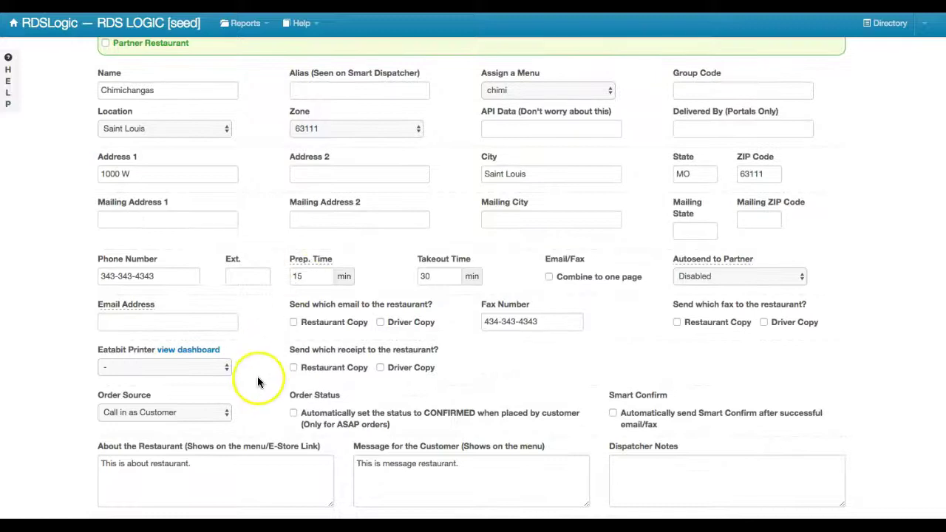
pyautogui.click(227, 369)
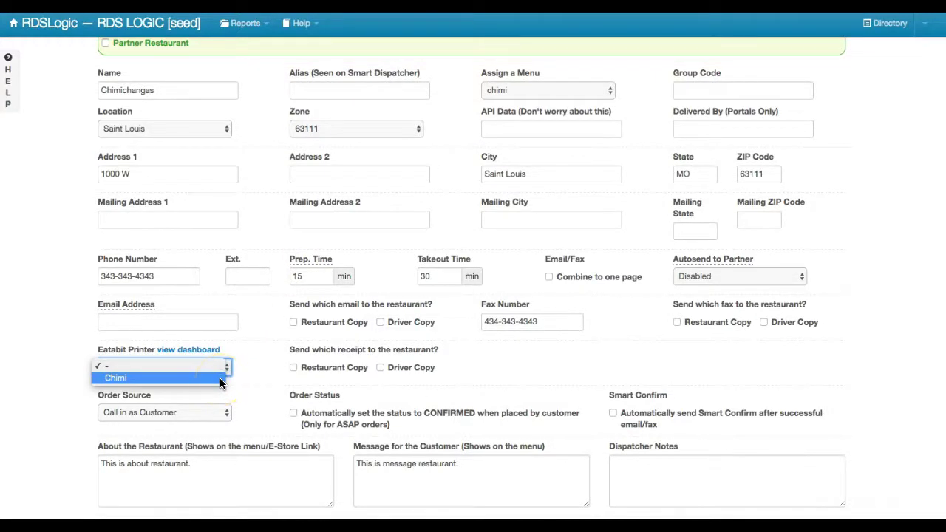
pyautogui.click(220, 379)
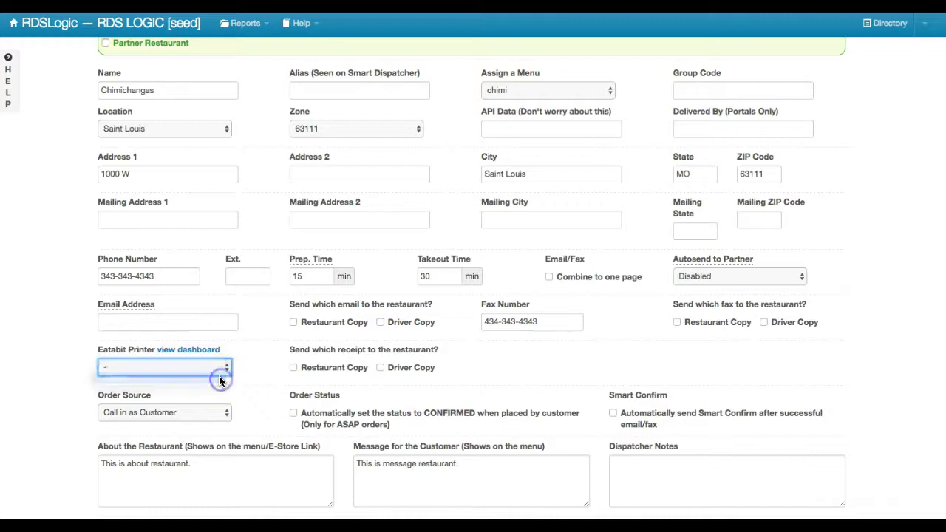
pyautogui.click(317, 369)
pyautogui.click(383, 368)
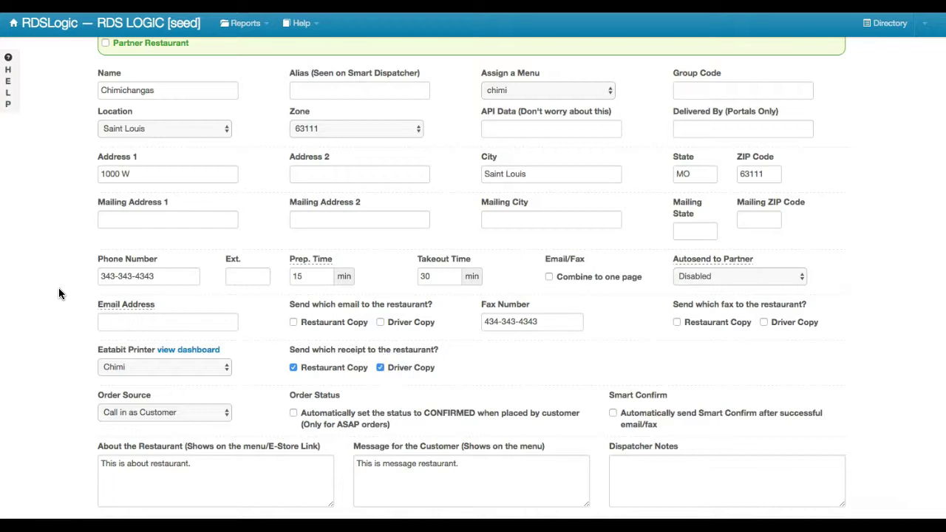
pyautogui.scroll(-4, 81, 340)
pyautogui.click(129, 513)
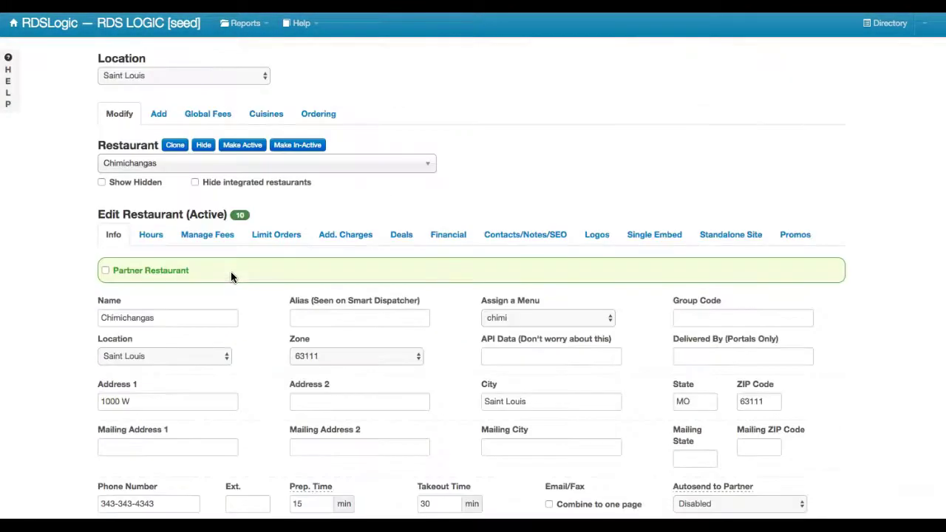
# Start a new order for the test customer, delivering to the Room 3 address
pyautogui.click(188, 28)
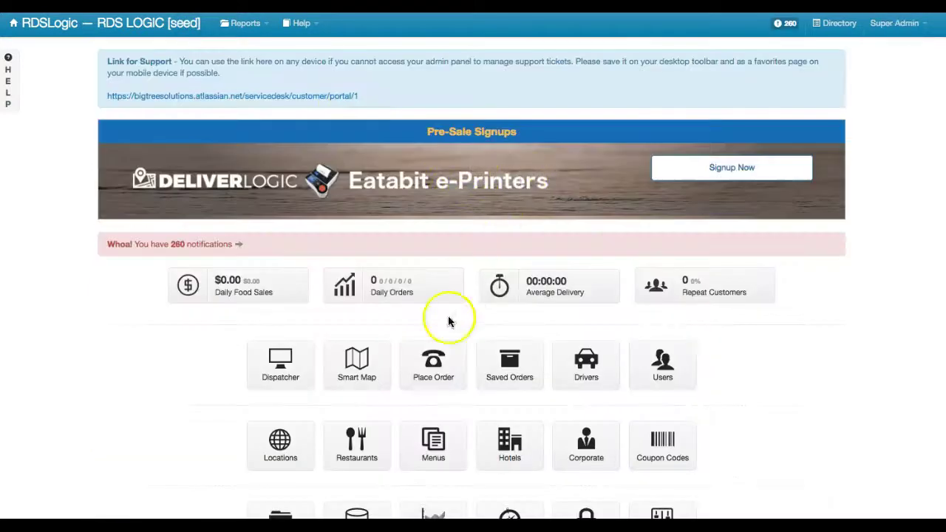
pyautogui.click(426, 353)
pyautogui.click(268, 155)
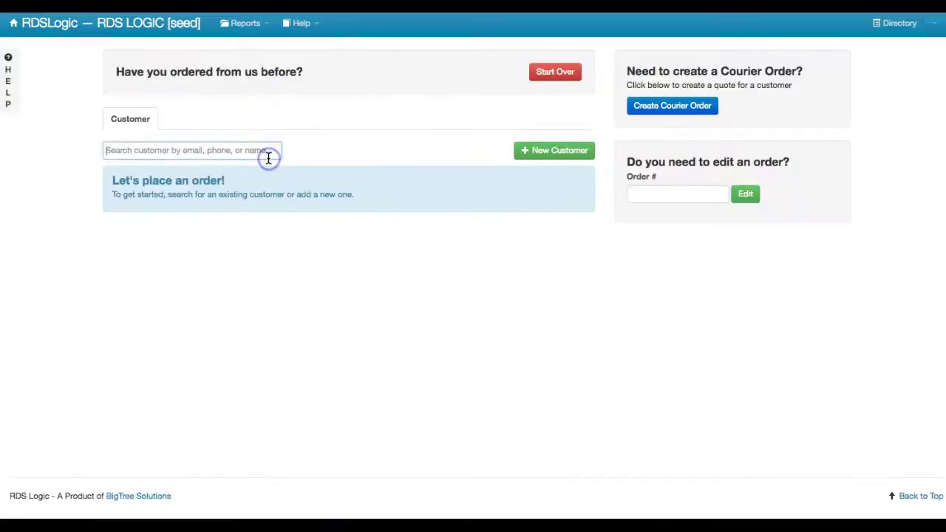
pyautogui.write('test@b')
pyautogui.click(262, 200)
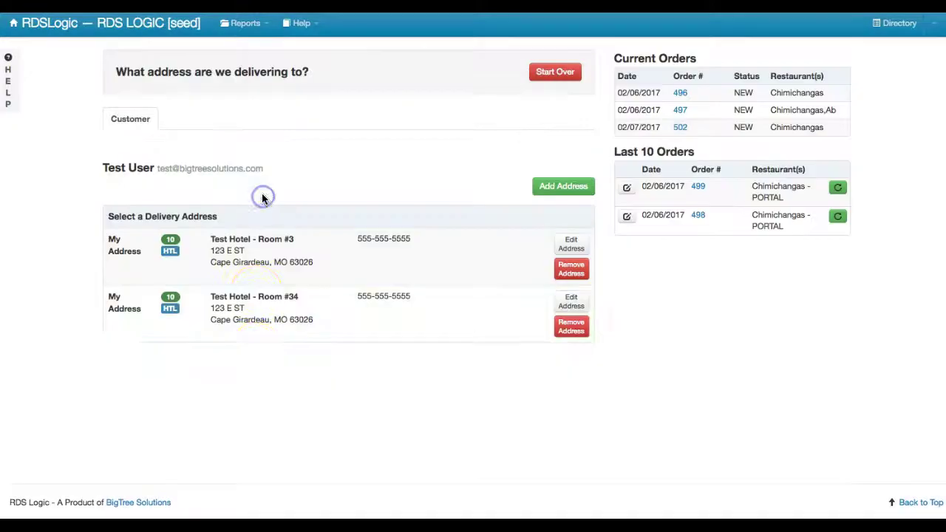
pyautogui.click(259, 275)
# From Chimichangas, add 2 Beef Burritos with Dirty Rice as the side
pyautogui.click(237, 262)
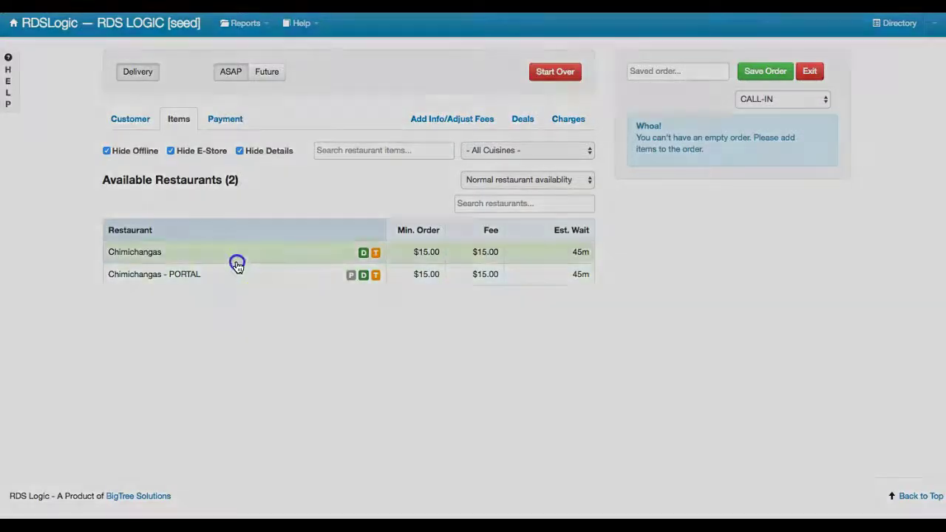
pyautogui.click(228, 328)
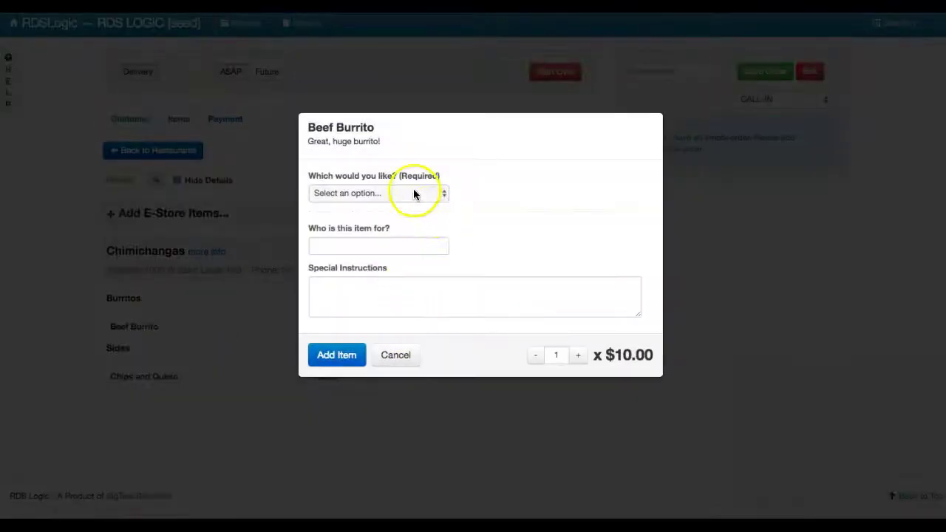
pyautogui.click(410, 194)
pyautogui.click(407, 205)
pyautogui.click(368, 243)
pyautogui.click(578, 456)
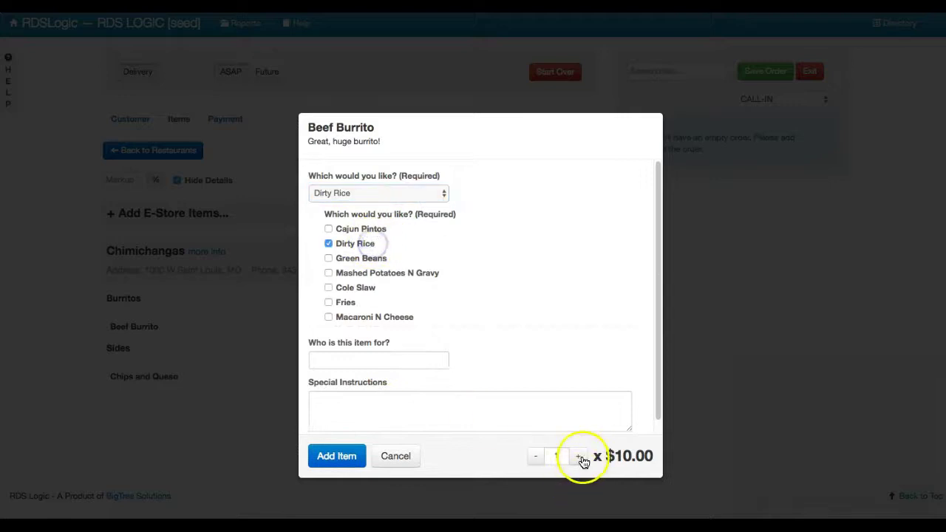
pyautogui.click(352, 456)
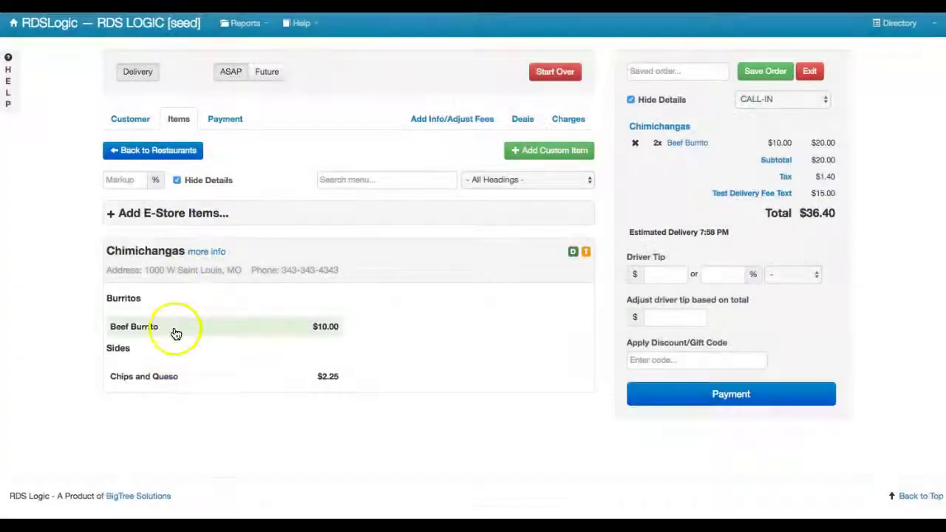
# Add Chips and Queso to the order
pyautogui.click(165, 375)
pyautogui.click(341, 295)
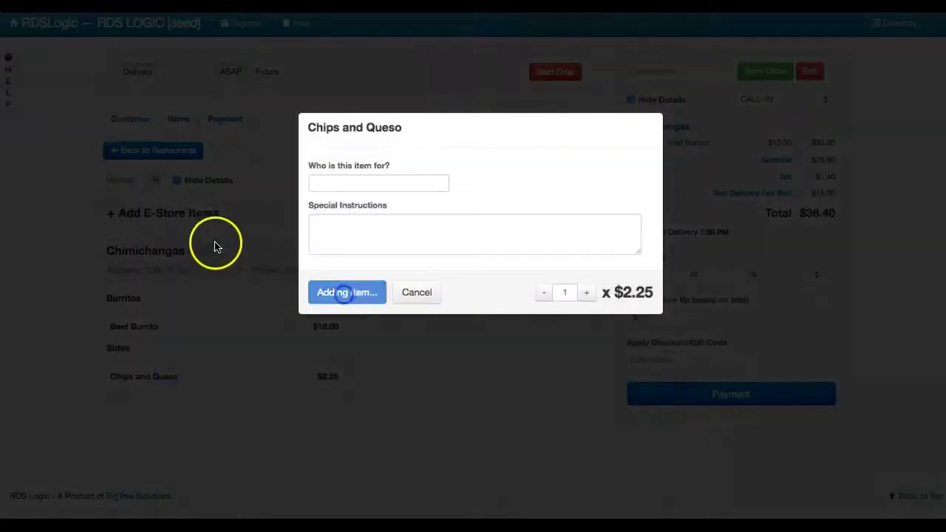
pyautogui.click(153, 150)
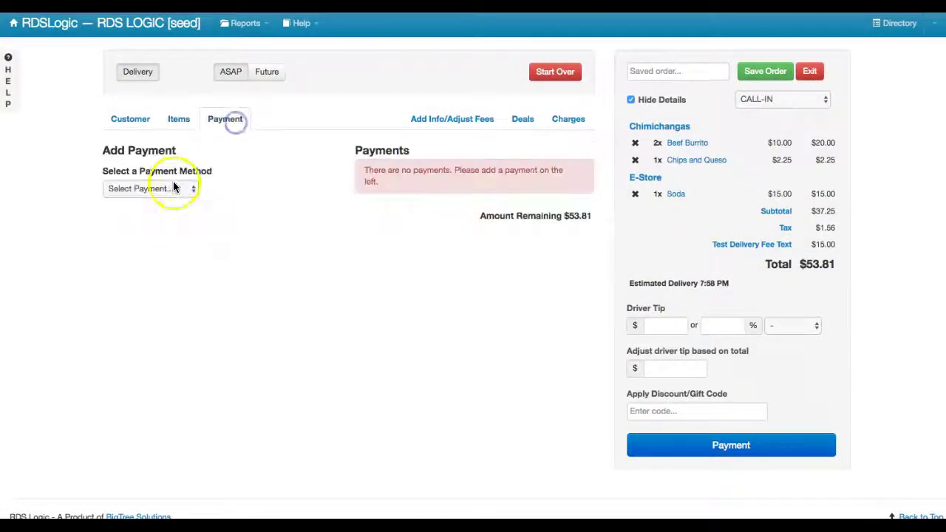
# Pay the $53.81 total in cash and complete the order
pyautogui.click(172, 190)
pyautogui.click(169, 201)
pyautogui.click(185, 266)
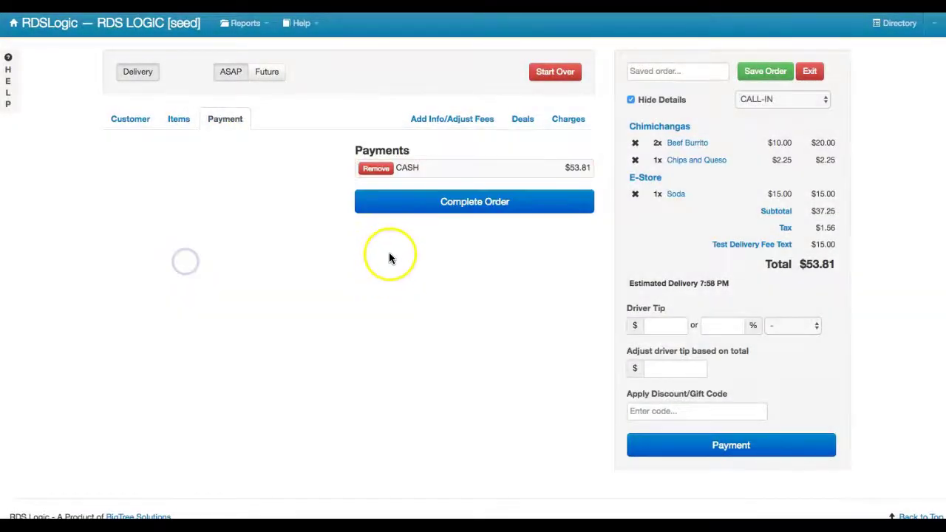
pyautogui.click(397, 215)
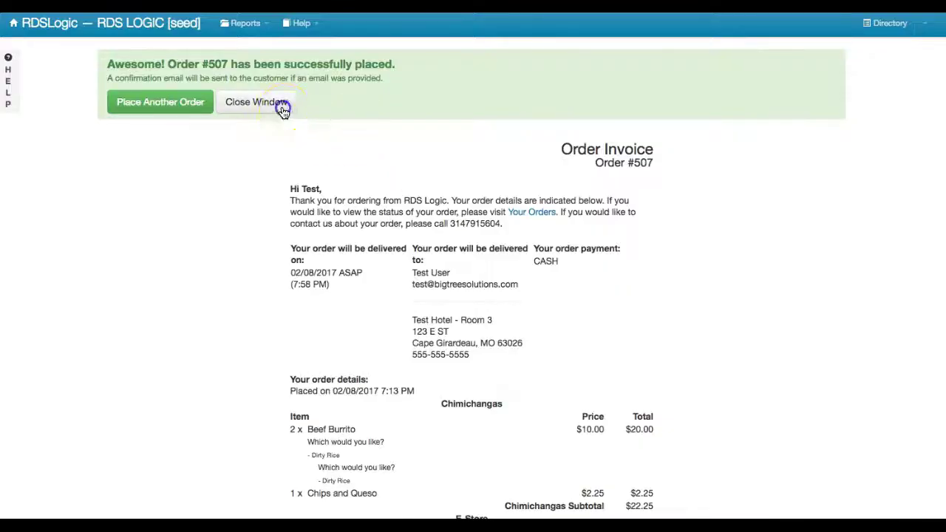
# Close the confirmation, open the Dispatcher, and bring up Send / Fax for order 507-1
pyautogui.click(282, 105)
pyautogui.click(292, 361)
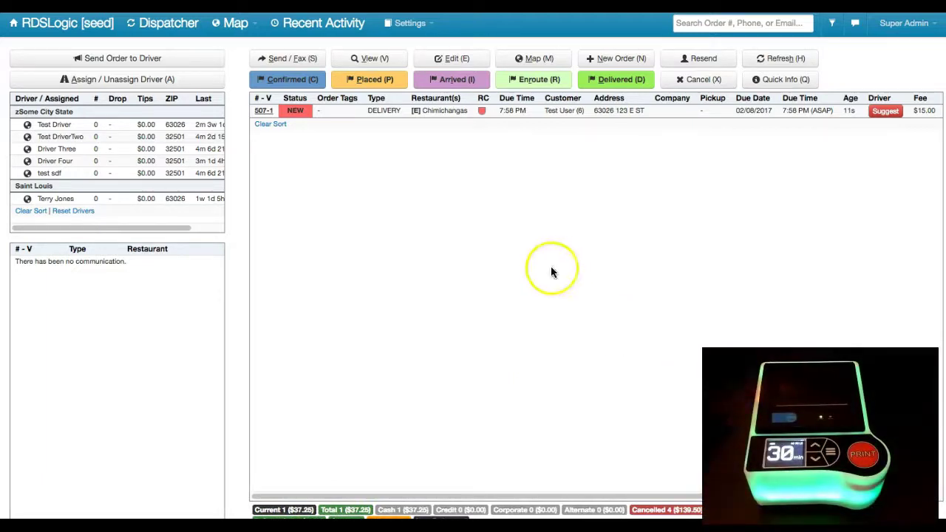
pyautogui.click(453, 116)
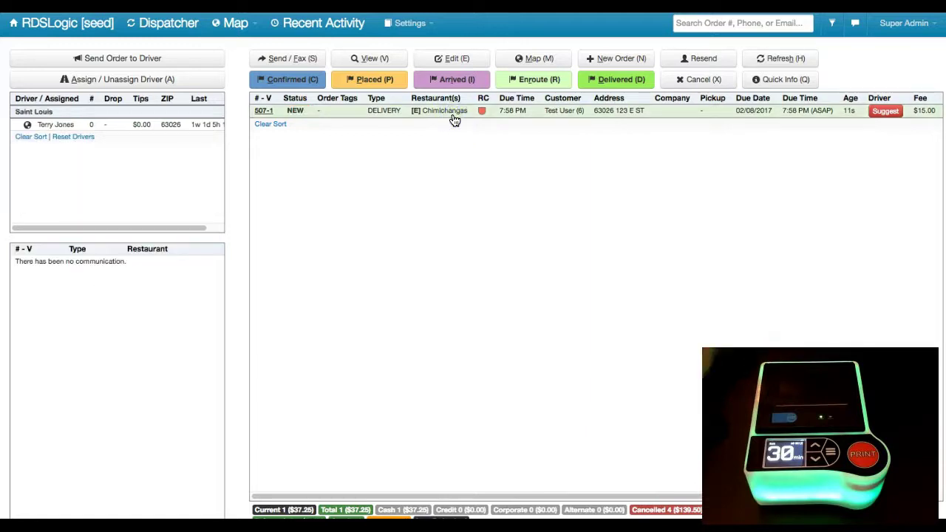
pyautogui.press('s')
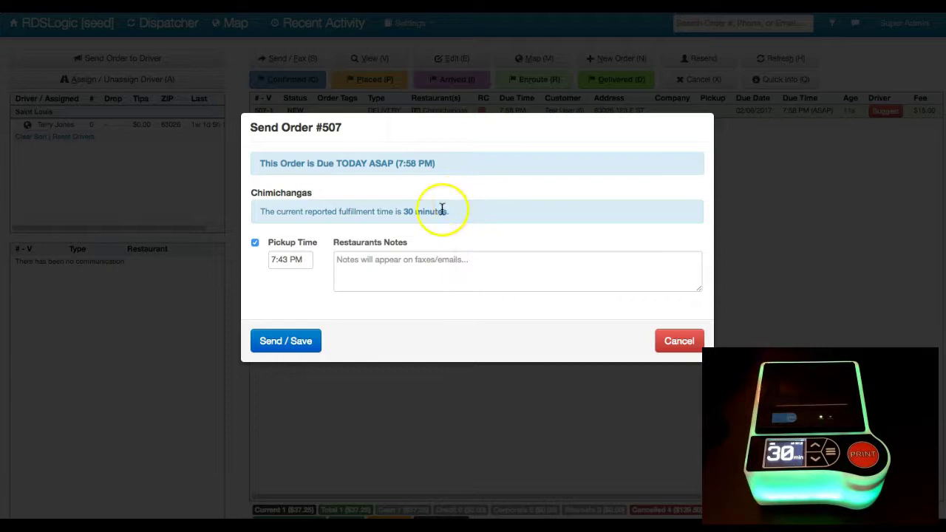
# Send order 507-1 to the Chimichangas printer and refresh until the log shows it sent
pyautogui.click(310, 334)
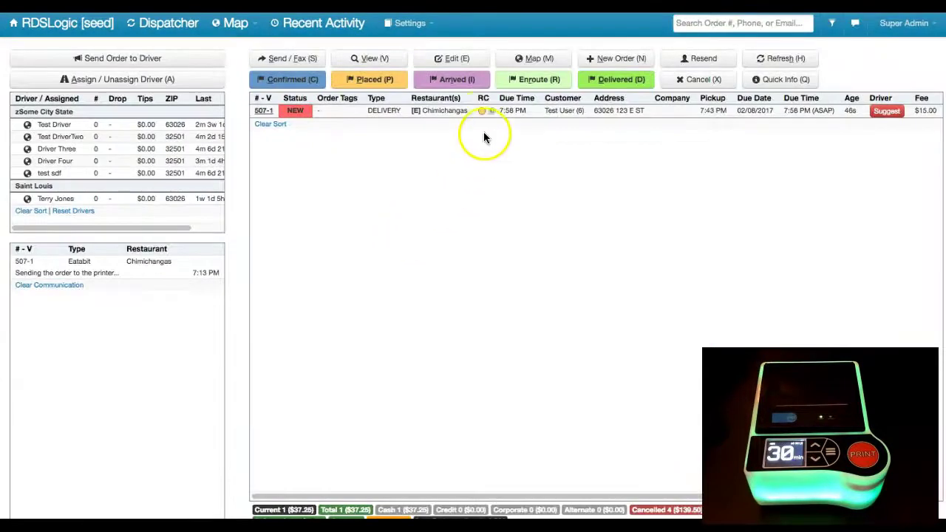
pyautogui.moveTo(483, 115)
pyautogui.click(771, 65)
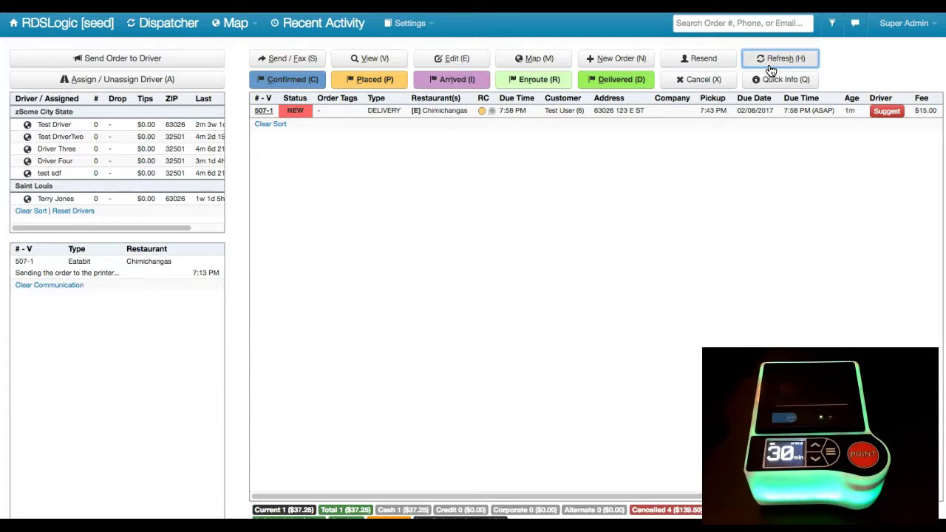
pyautogui.click(771, 70)
pyautogui.click(770, 70)
pyautogui.click(771, 69)
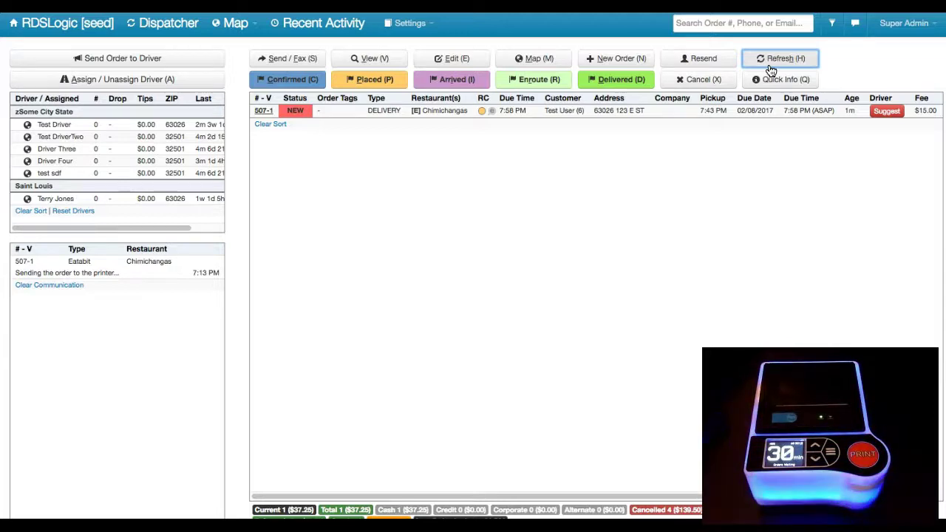
# Refresh the Dispatcher until order 507-1 reads downloaded and awaiting print
pyautogui.click(771, 69)
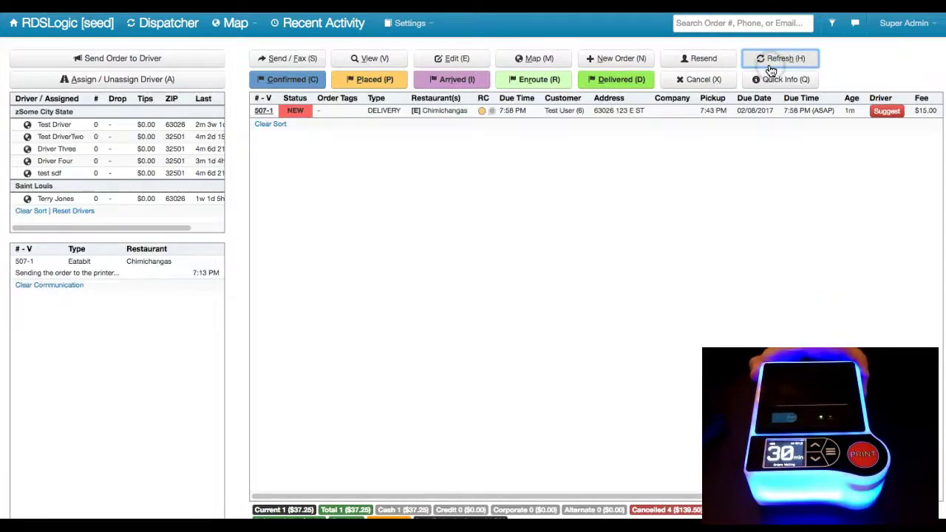
pyautogui.click(771, 70)
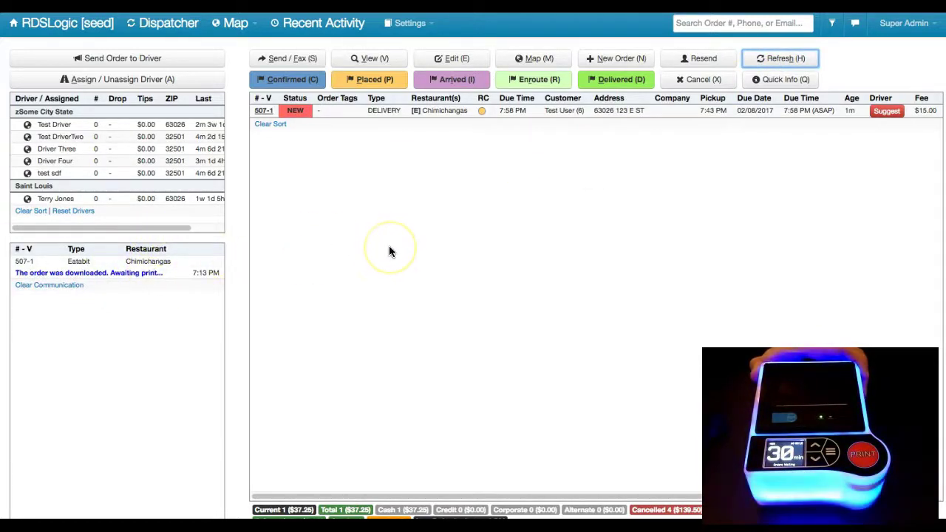
pyautogui.click(310, 281)
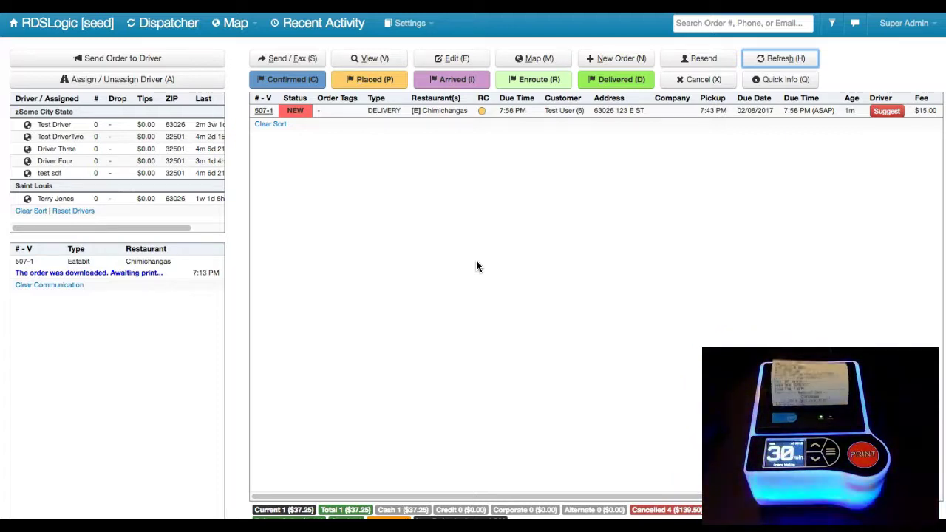
pyautogui.click(545, 292)
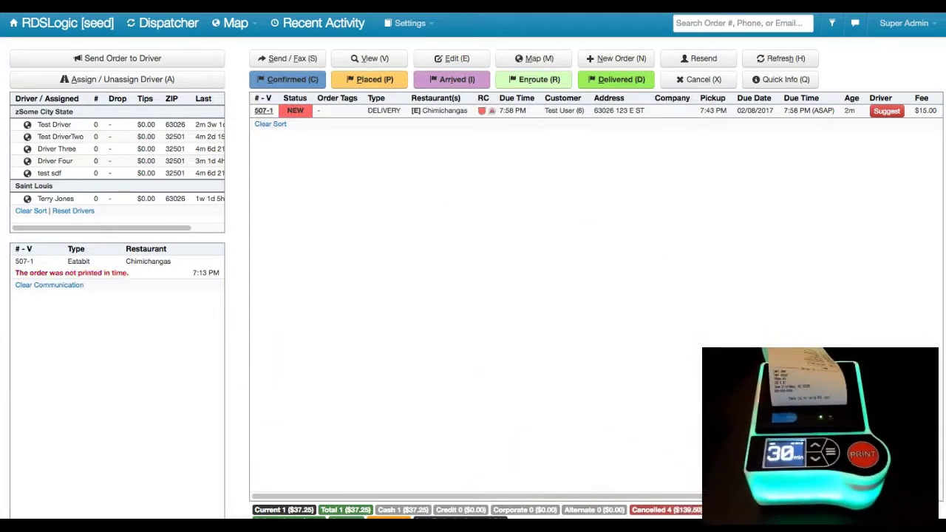
# Refresh the Dispatcher to show order 507-1 as printed, then check its Eatabit Printer confirmation in the order details
pyautogui.click(773, 59)
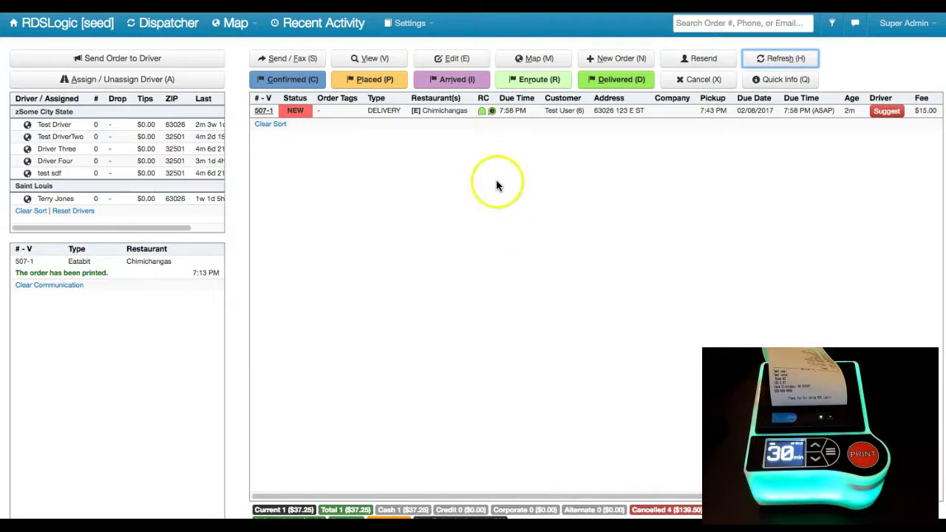
pyautogui.moveTo(494, 117)
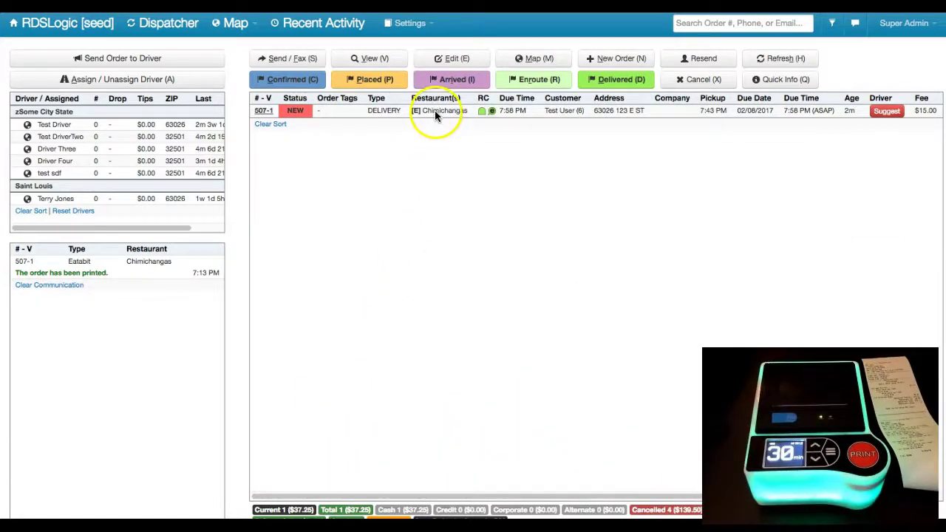
pyautogui.click(434, 111)
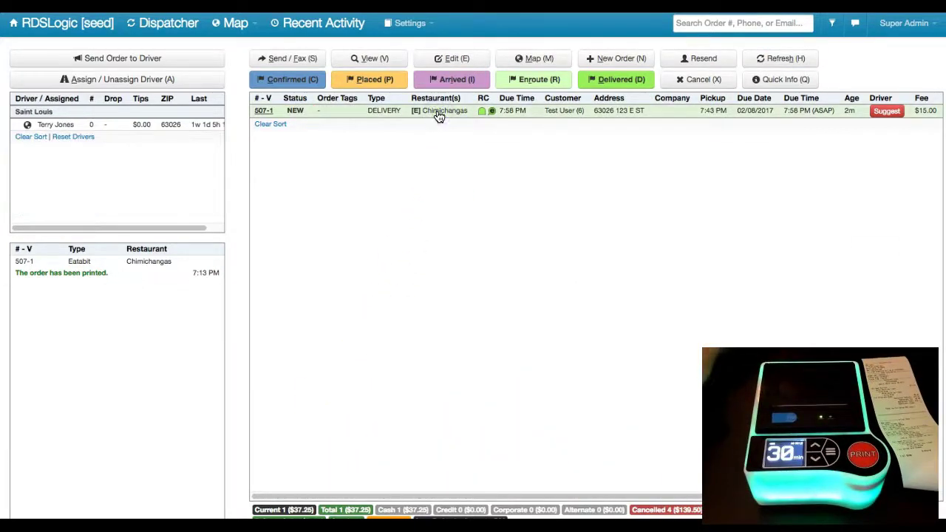
pyautogui.doubleClick(438, 117)
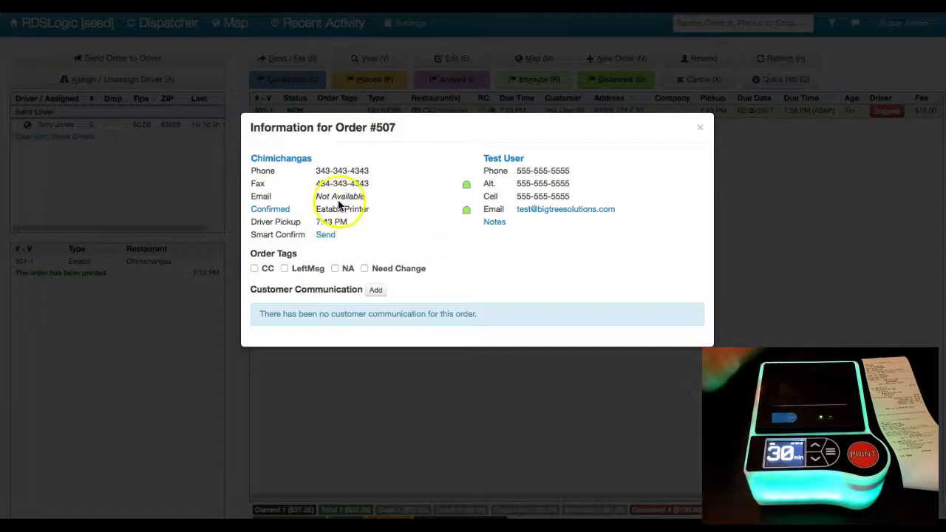
pyautogui.click(699, 130)
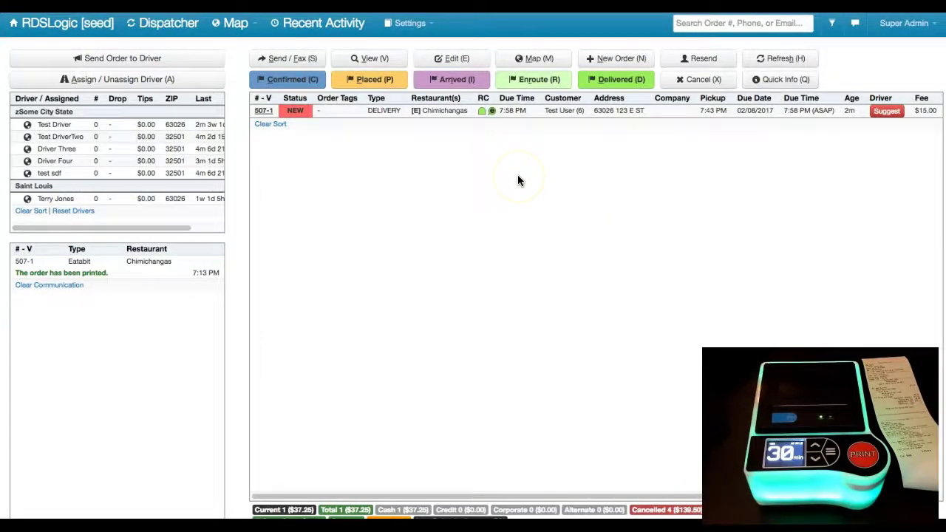